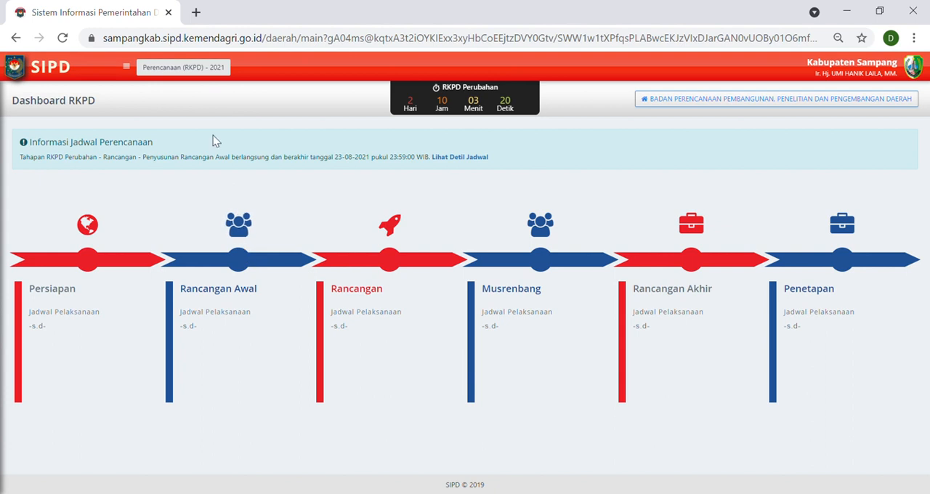
Enter the Perencanaan (RKPD) stage for the year 2021.
click(217, 68)
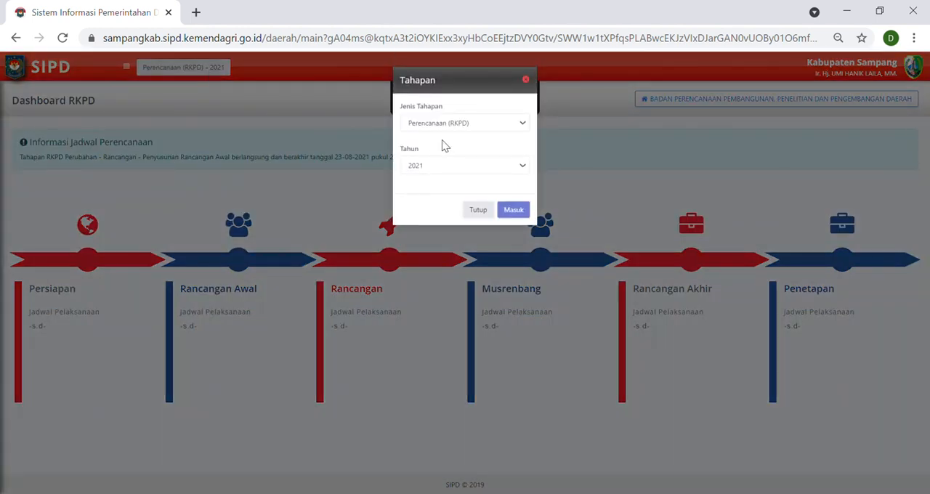
click(485, 121)
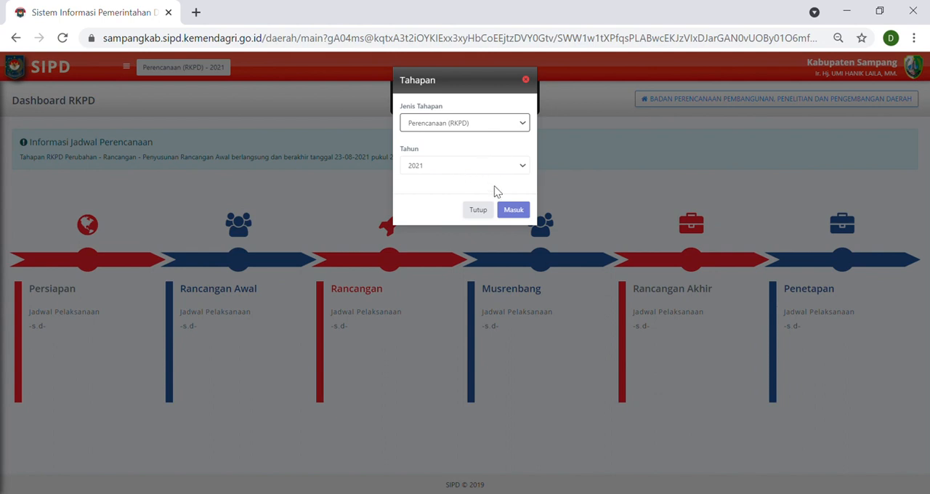
click(508, 210)
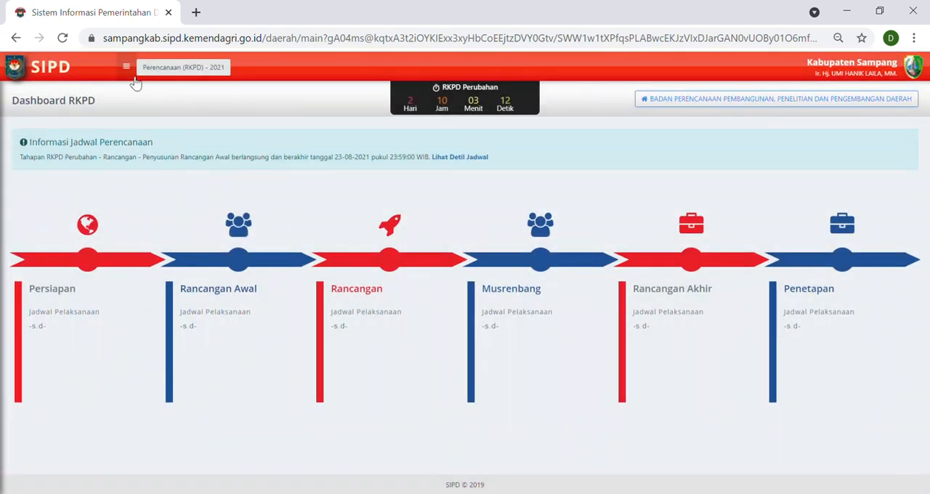
Open the Renja spending activities of BADAN PERENCANAAN PEMBANGUNAN, PENELITIAN DAN PENGEMBANGAN DAERAH.
click(126, 66)
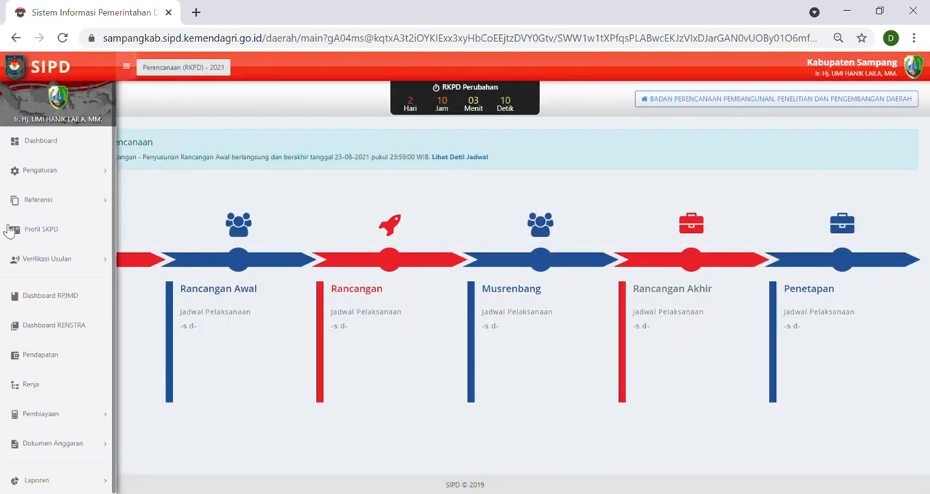
click(95, 391)
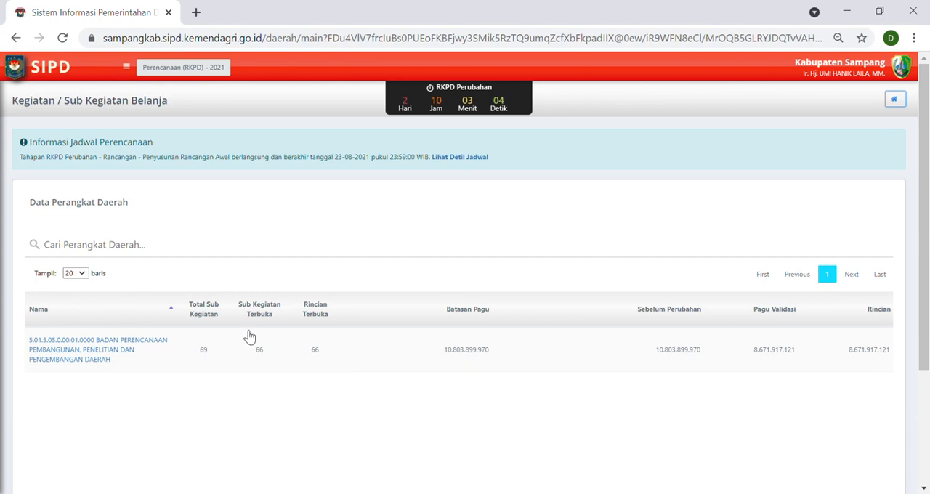
click(110, 353)
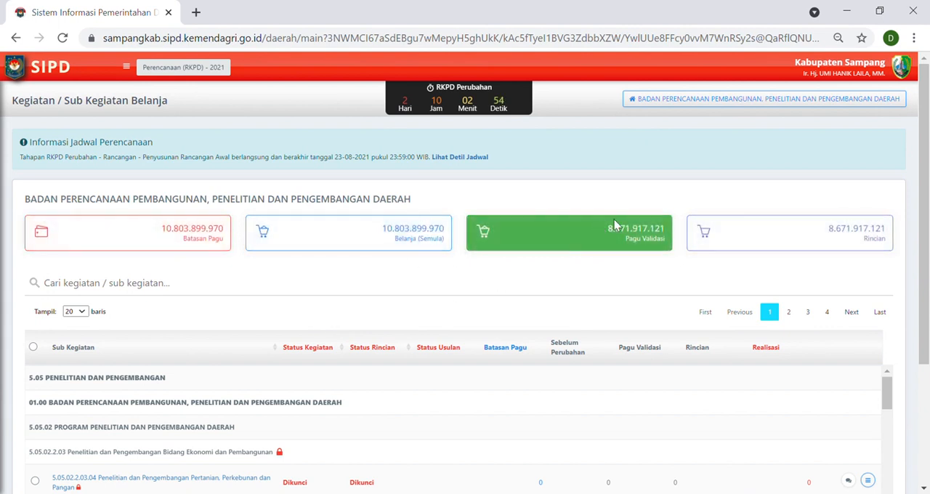
Filter the agency's sub-activity list by "perencanaan, pengendalian".
drag(609, 234, 672, 239)
click(616, 283)
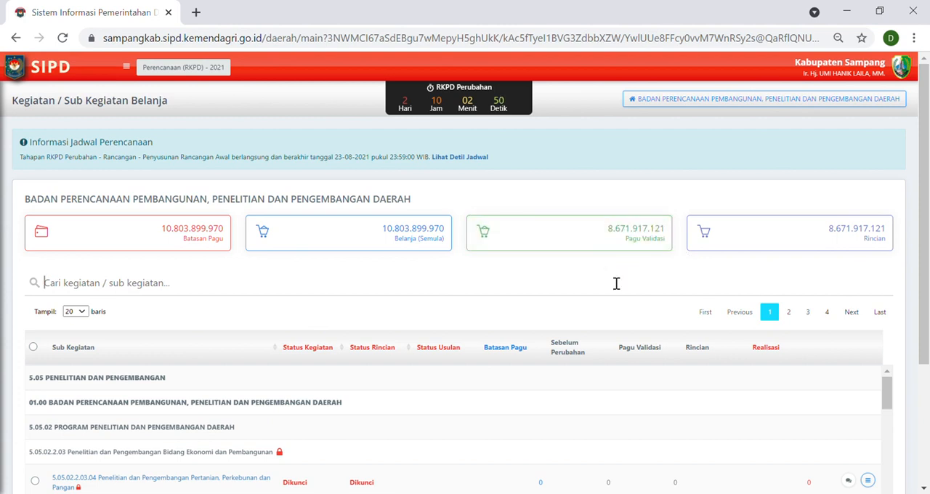
scroll(623, 243, down, 1)
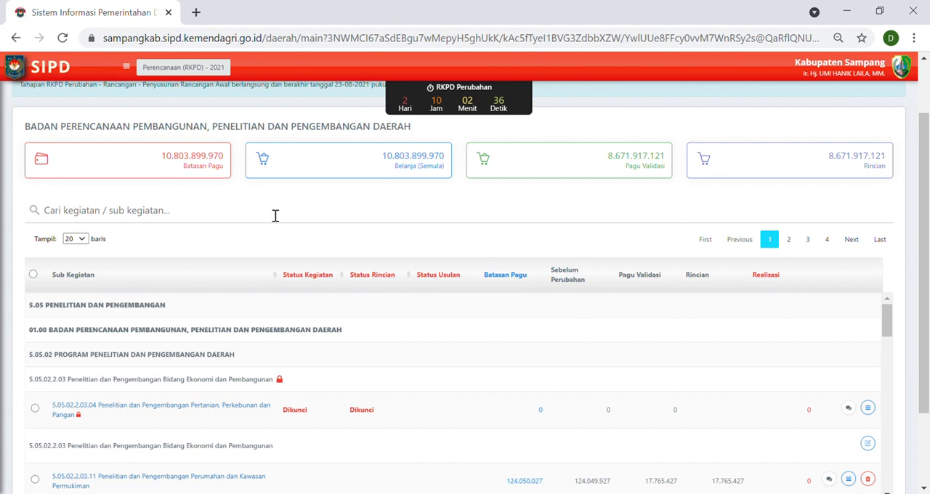
text(p)
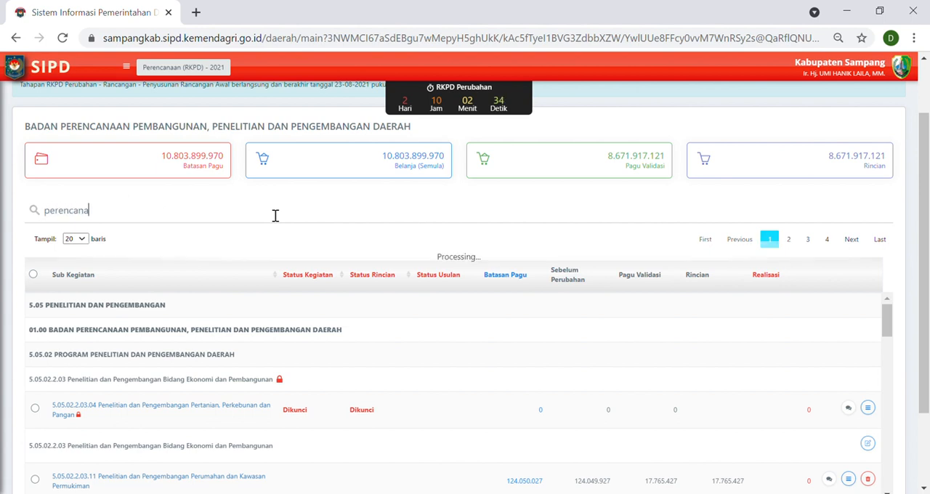
text(erencana)
click(96, 241)
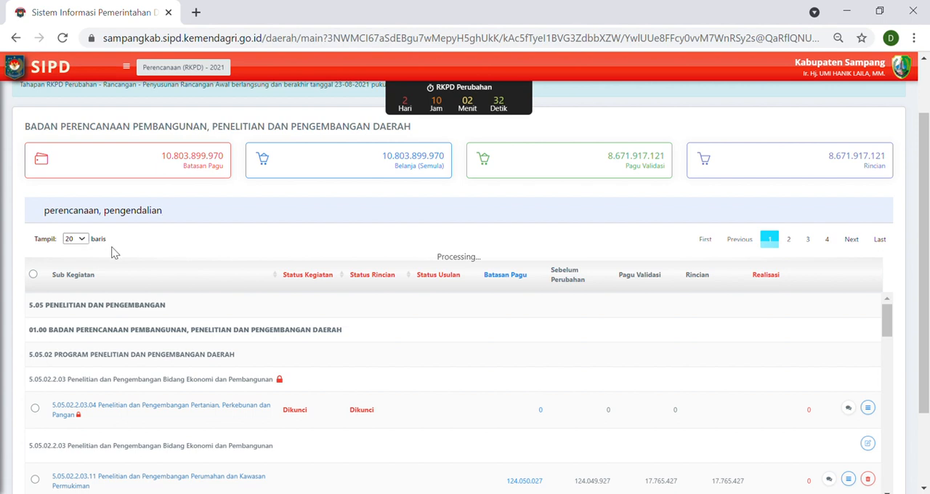
Examine the filtered sub-activities under program 5.01.02 and their Batasan Pagu, Pagu Validasi and Rincian amounts.
scroll(436, 329, down, 1)
scroll(431, 333, up, 1)
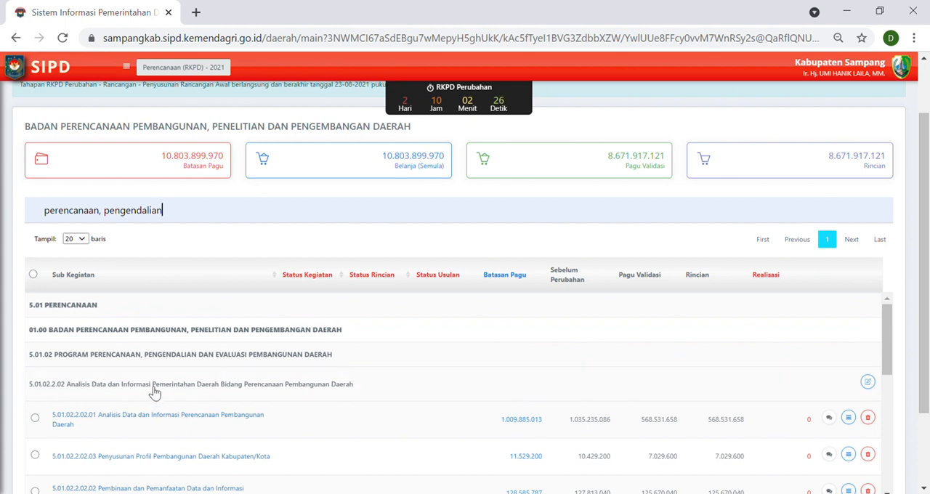
scroll(329, 386, down, 5)
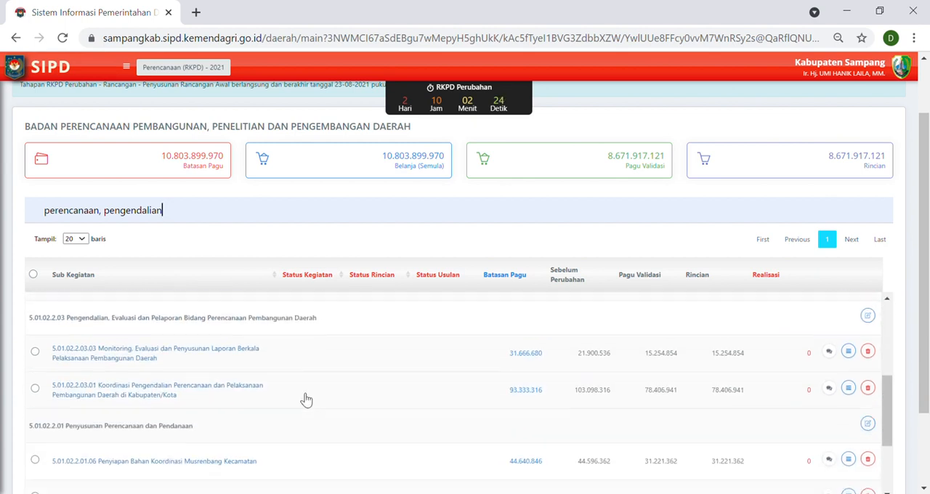
scroll(295, 395, up, 8)
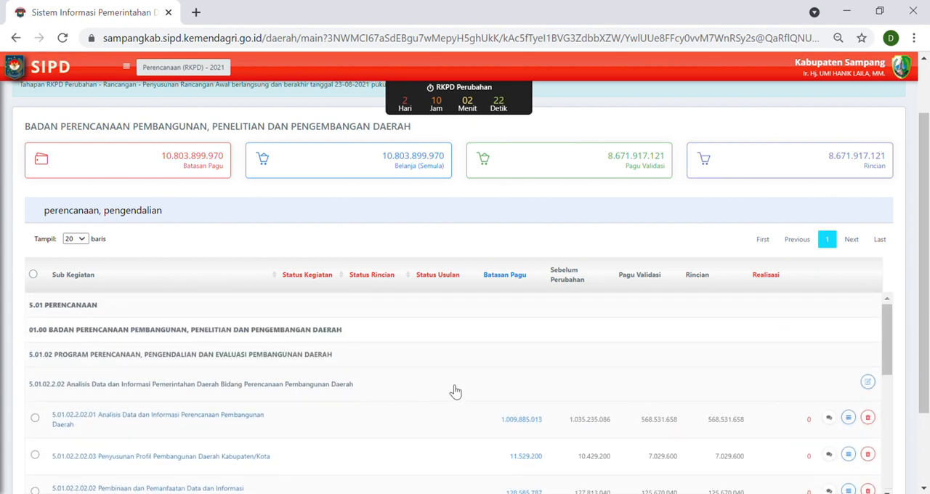
scroll(456, 379, down, 2)
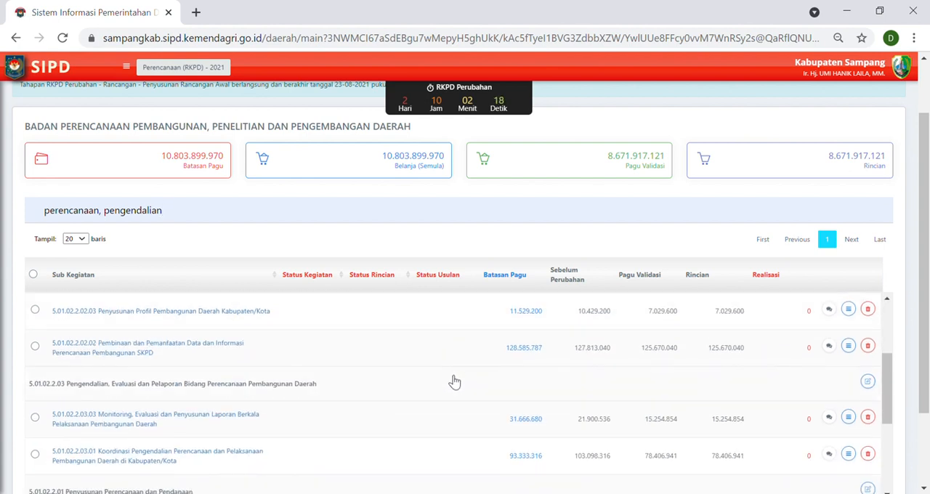
scroll(454, 382, down, 1)
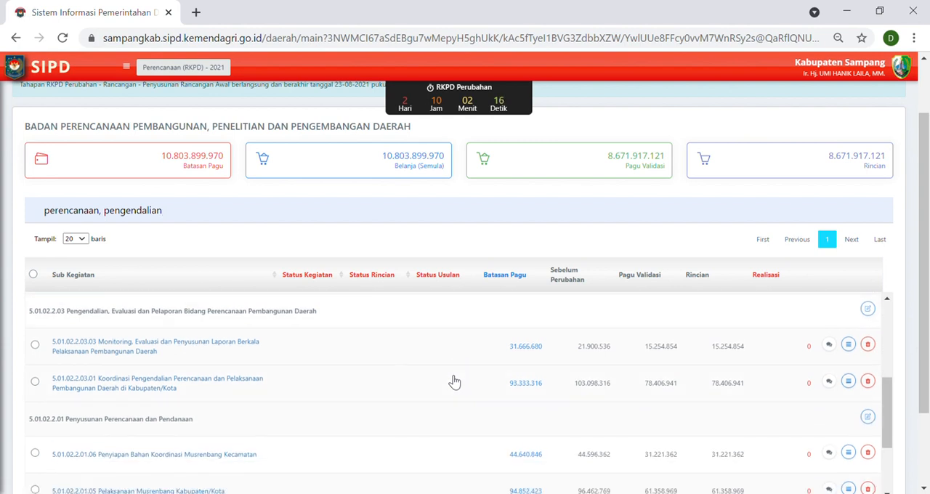
scroll(451, 380, down, 1)
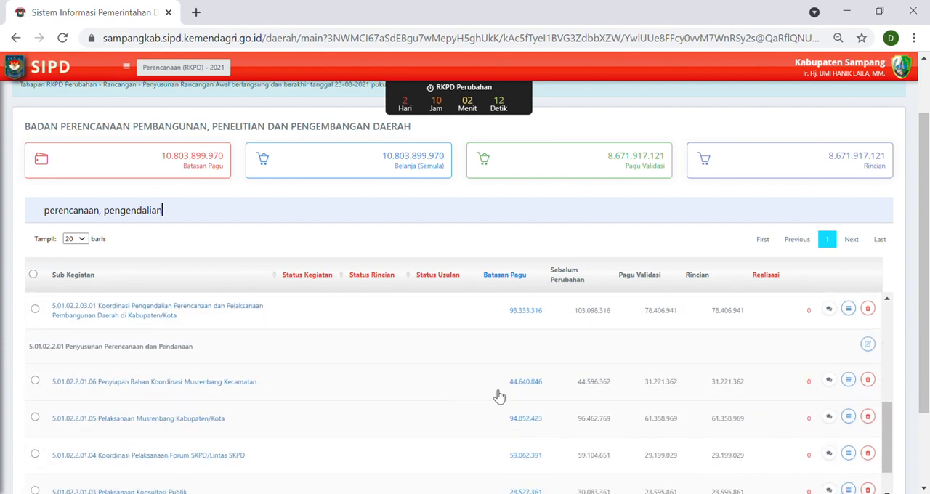
scroll(596, 364, down, 1)
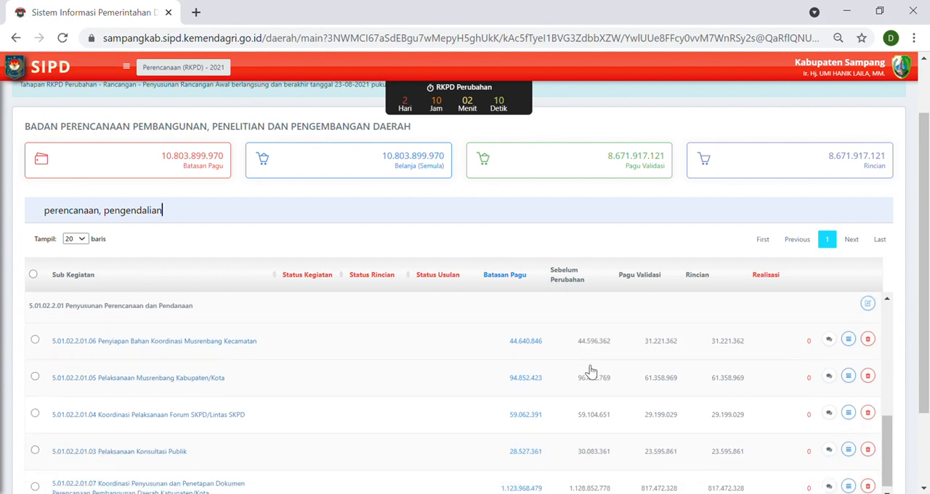
scroll(218, 421, down, 2)
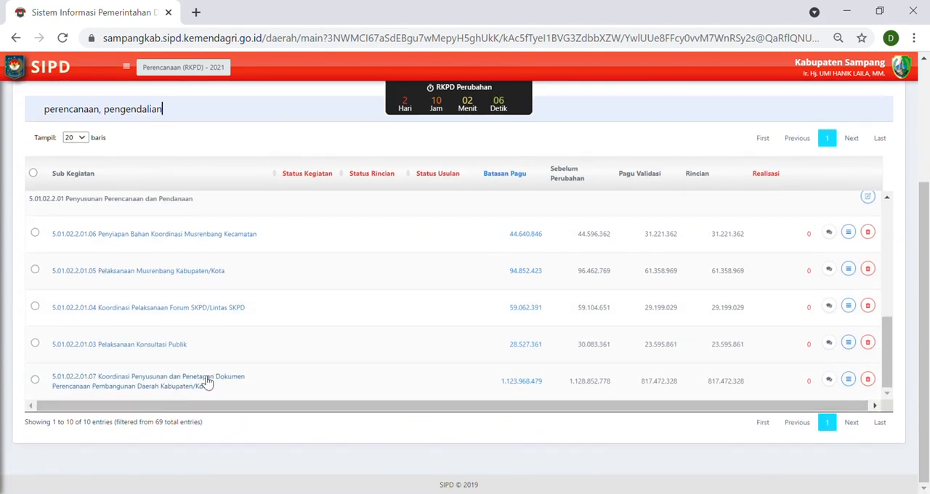
Open the edit form of sub-activity 5.01.02.2.01.07 and inspect its Anggaran Sub Kegiatan amount.
click(848, 381)
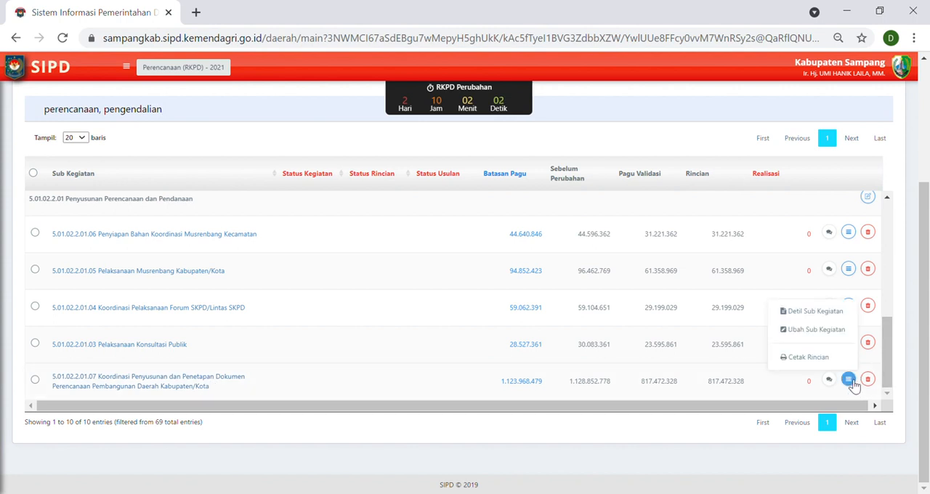
click(832, 333)
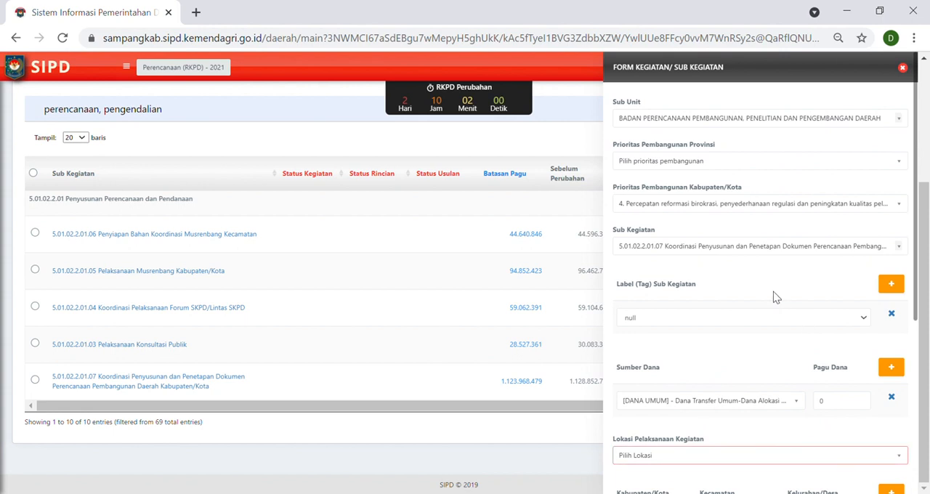
scroll(759, 310, down, 5)
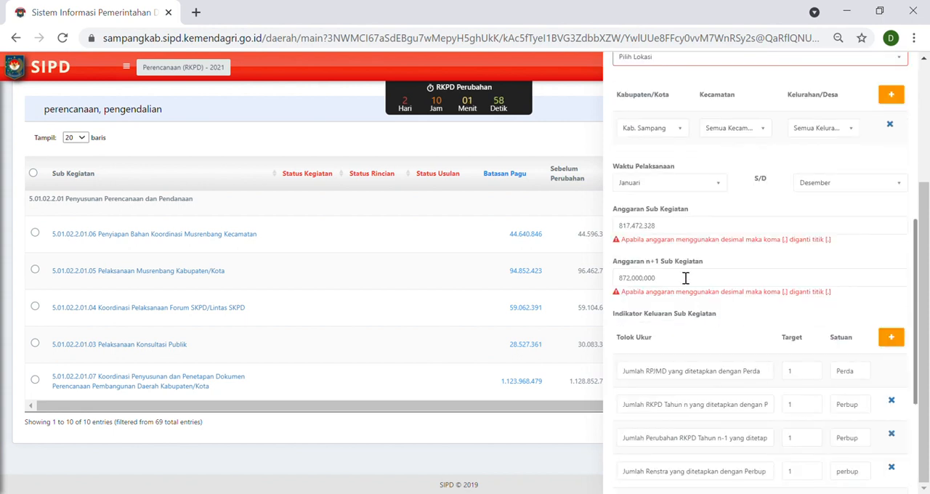
drag(679, 228, 589, 238)
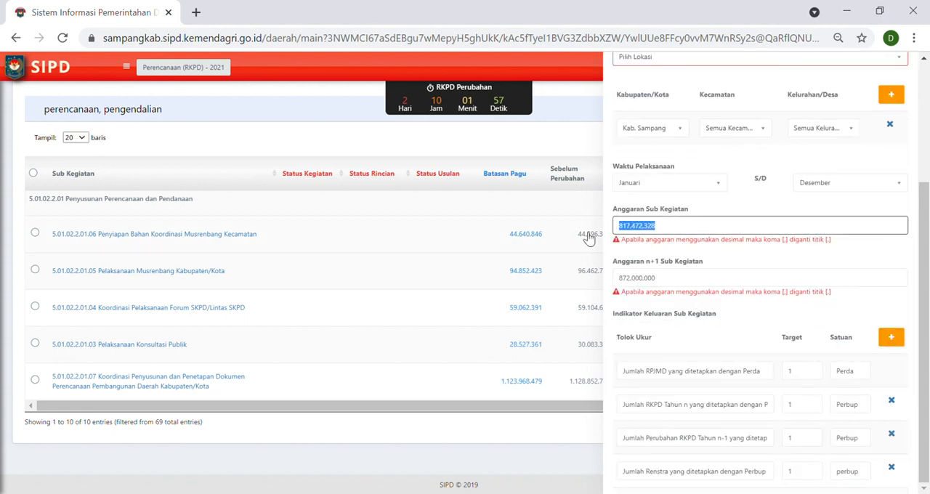
click(687, 231)
Re-enter 1 as the target for "Jumlah RPJMD yang ditetapkan dengan Perda", review the output indicators, and close the form without saving.
scroll(765, 392, down, 2)
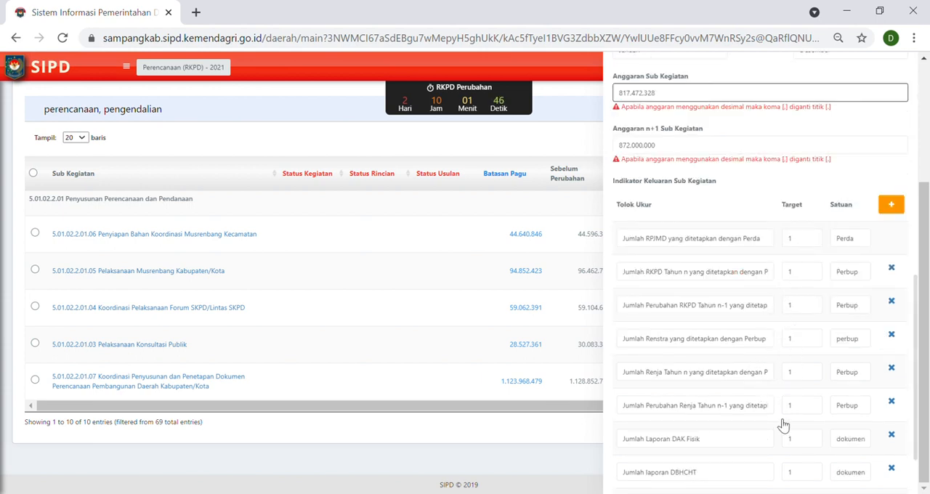
click(802, 247)
double_click(801, 246)
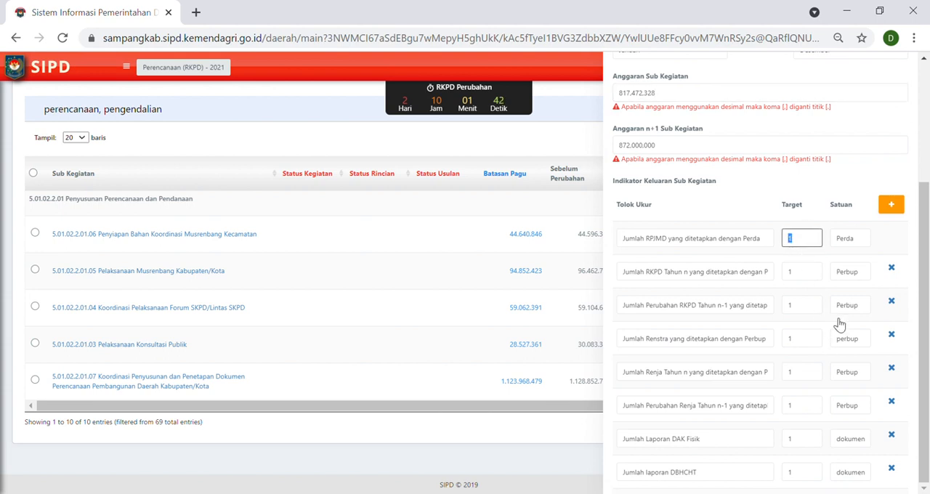
key(BackSpace)
text(1)
scroll(836, 328, down, 2)
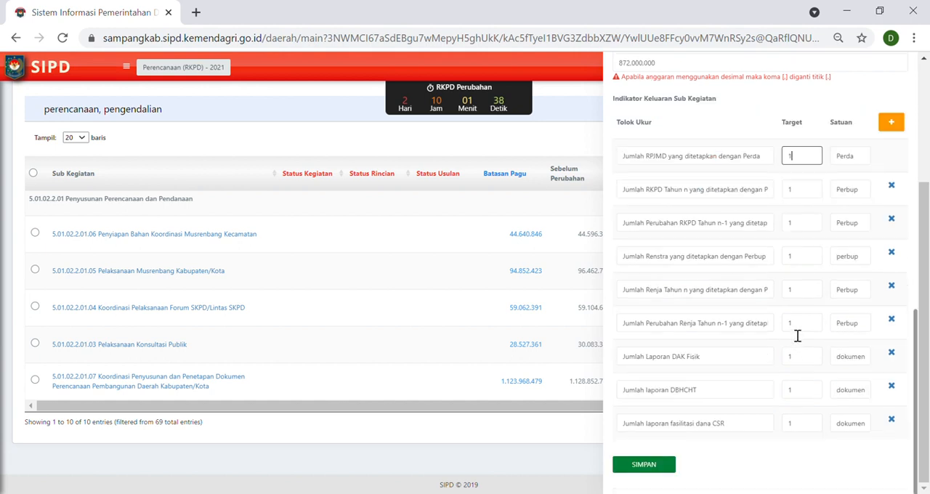
scroll(794, 330, up, 10)
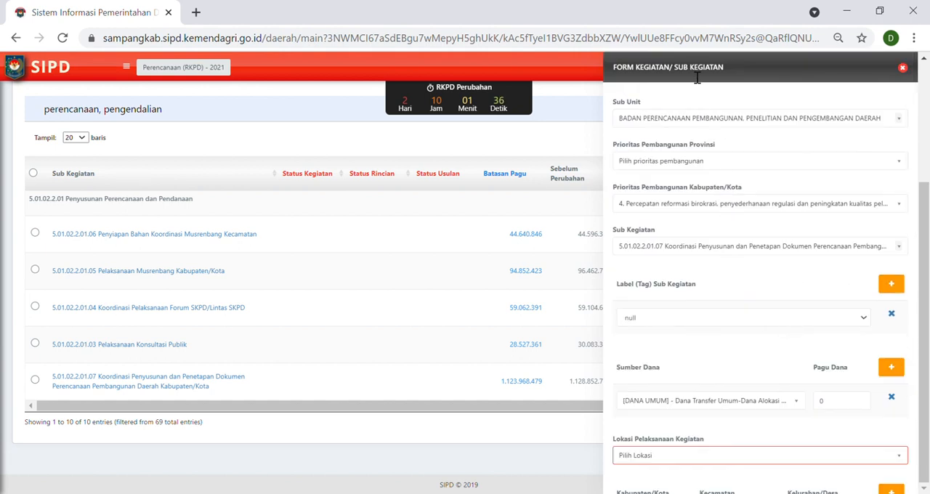
click(903, 67)
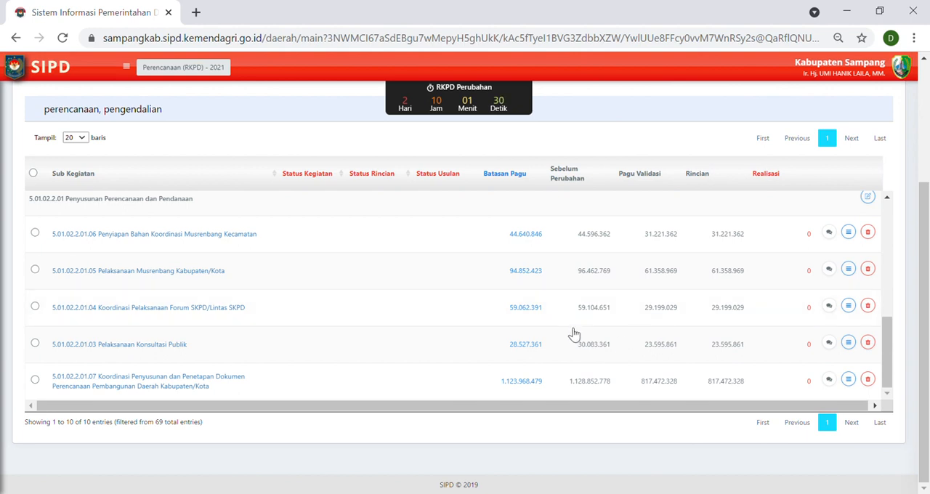
Open the edit form of activity 5.01.02.2.01 Penyusunan Perencanaan dan Pendanaan and review its Indikator Program (Outcome) entries.
scroll(561, 331, up, 1)
scroll(226, 306, up, 3)
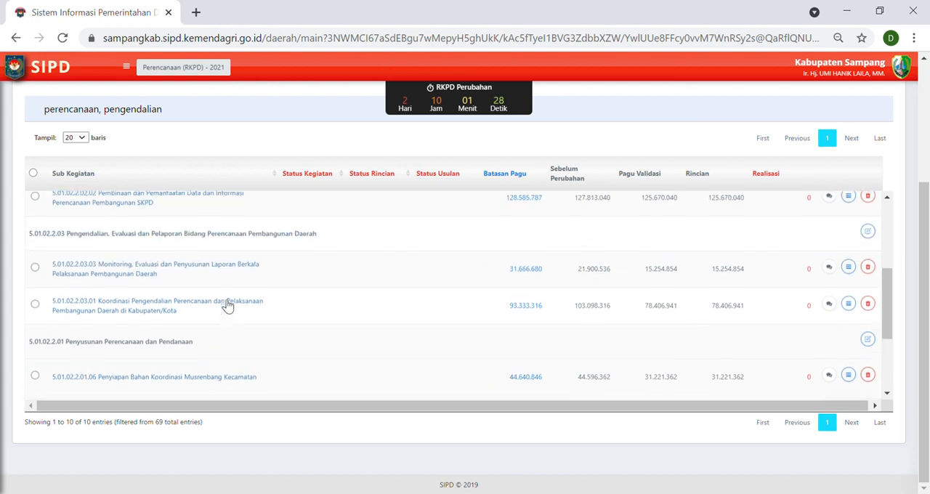
scroll(218, 307, down, 2)
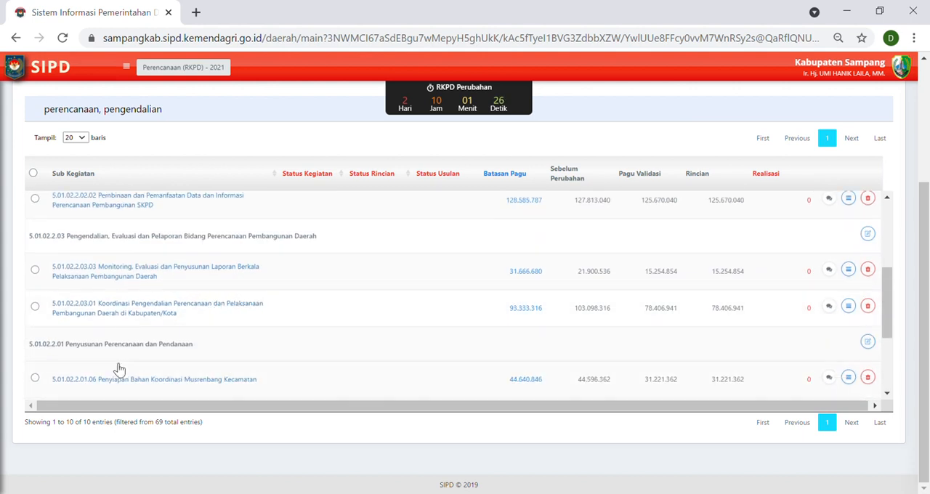
scroll(146, 356, down, 1)
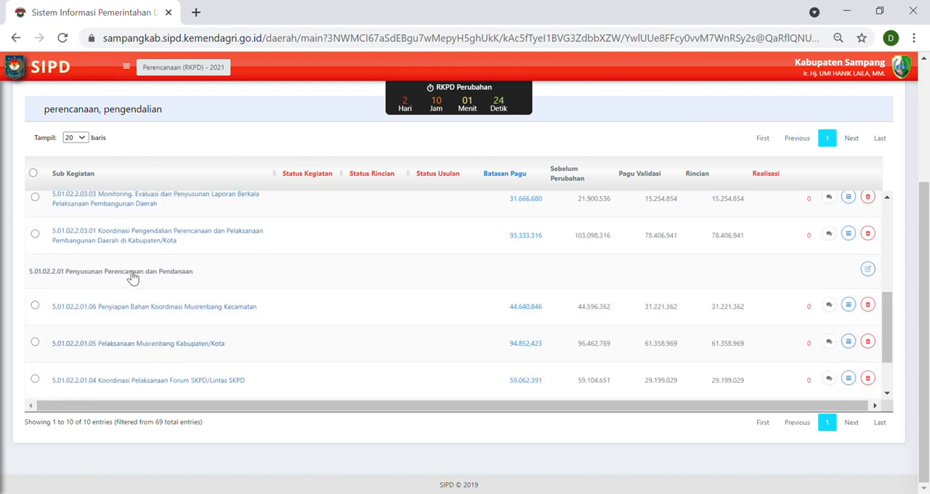
click(872, 271)
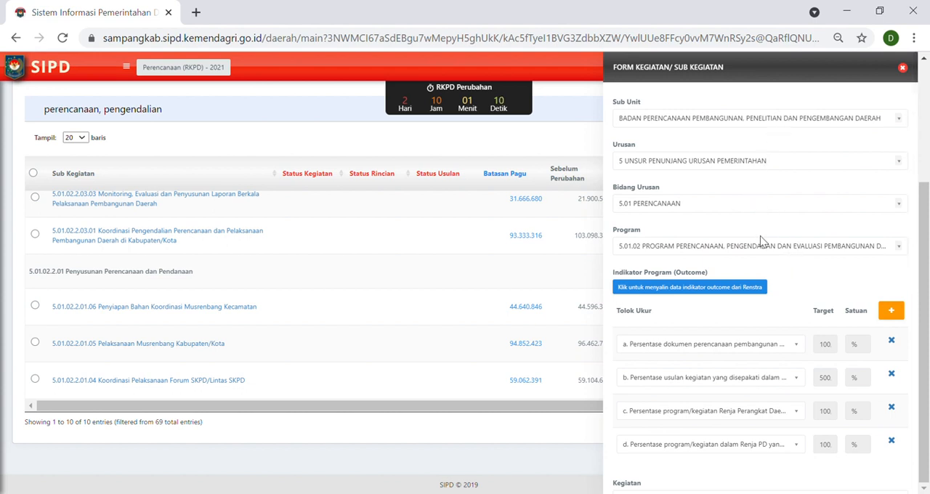
scroll(761, 245, down, 2)
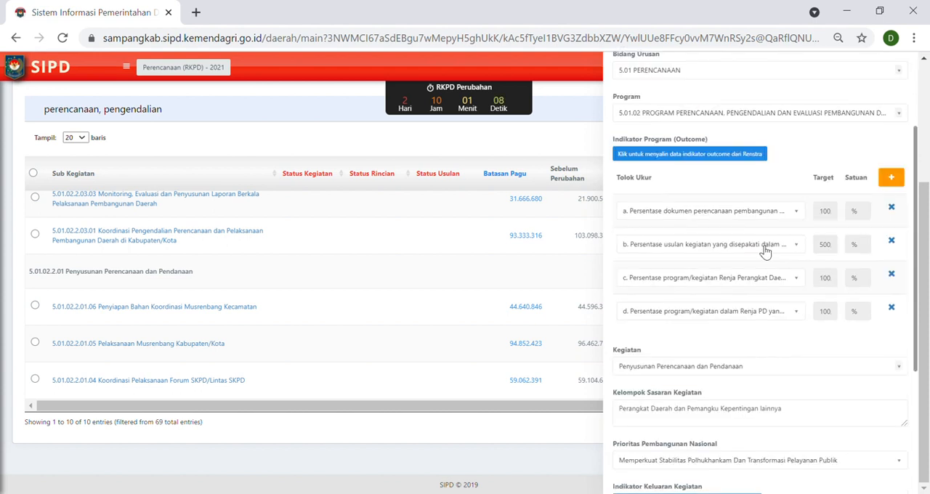
scroll(763, 247, up, 2)
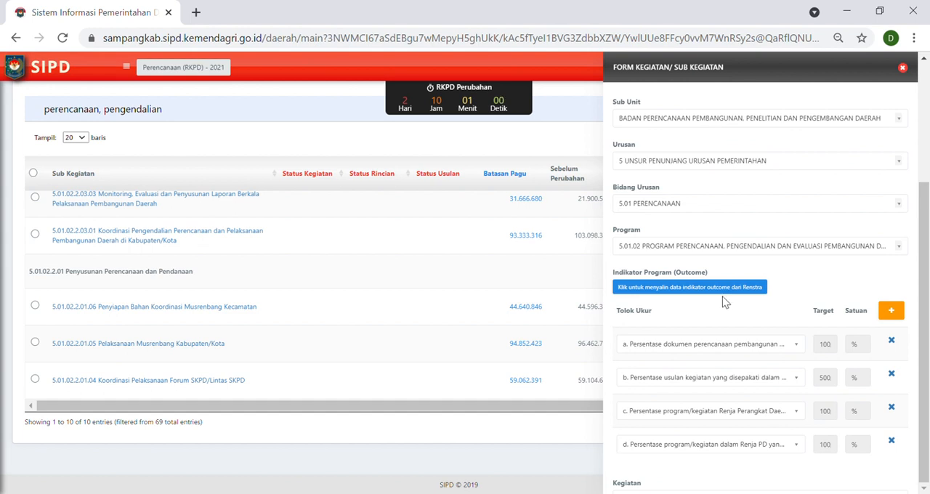
scroll(837, 367, down, 2)
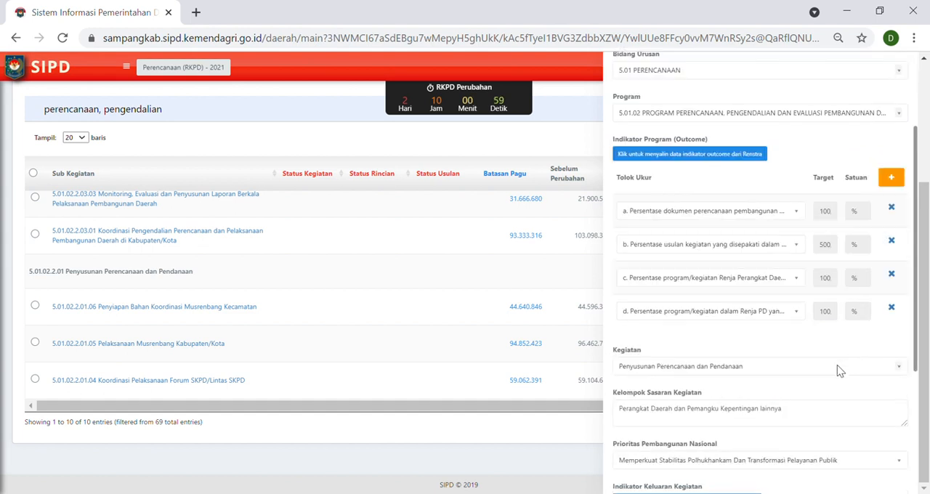
Remove all four Indikator Program (Outcome) entries of the activity and copy the outcome indicators back in from Renstra.
click(898, 241)
click(895, 245)
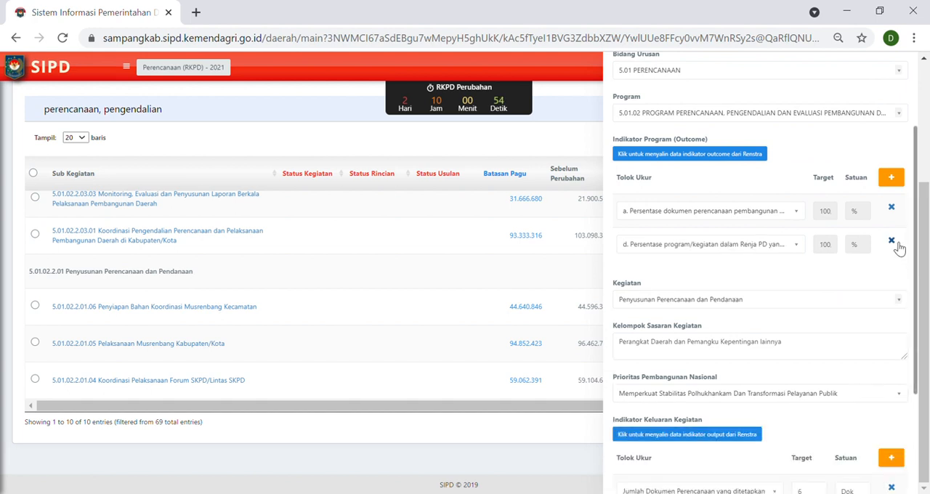
click(892, 243)
click(892, 208)
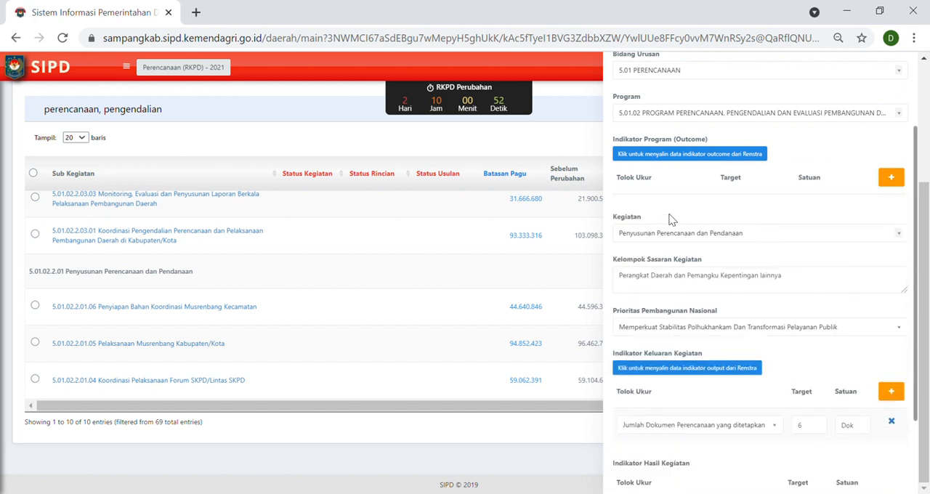
click(700, 154)
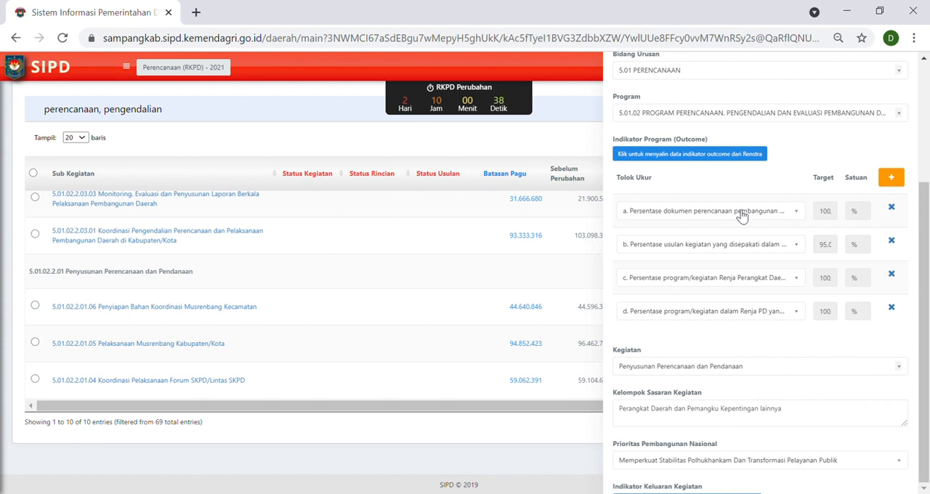
Try to edit the target of outcome indicator a, and add an empty outcome indicator row and delete it again.
mouse_move(831, 214)
mouse_down()
mouse_move(845, 217)
mouse_move(835, 221)
mouse_up()
double_click(834, 222)
click(836, 220)
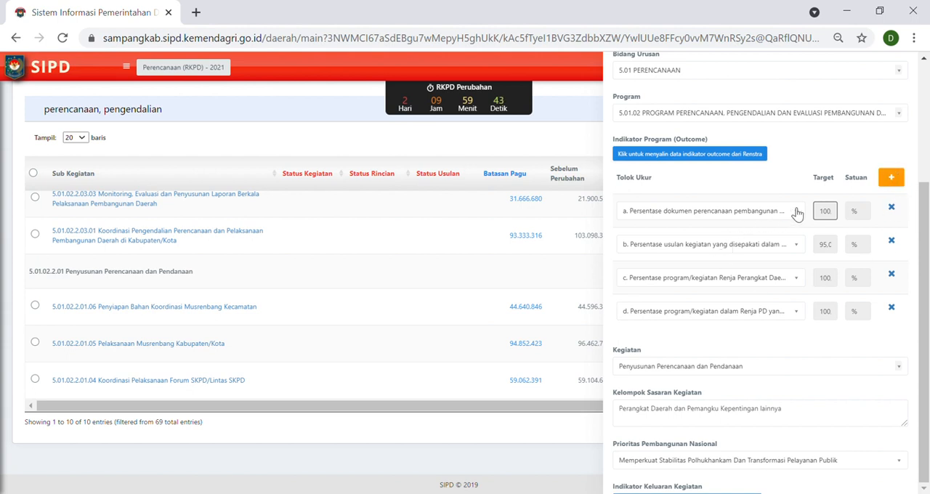
click(891, 187)
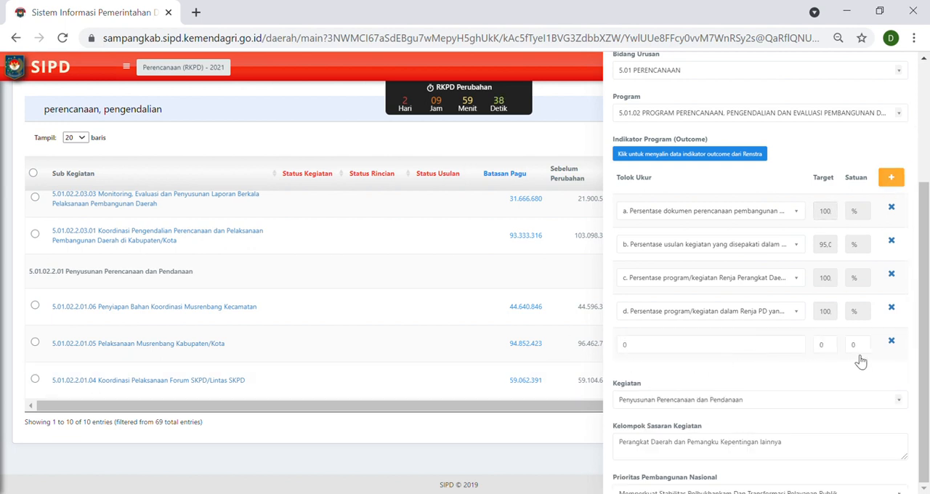
click(892, 341)
Review the activity's Kelompok Sasaran, Prioritas Pembangunan Nasional, Indikator Keluaran and Indikator Hasil entries, and close the form without saving.
scroll(843, 272, down, 2)
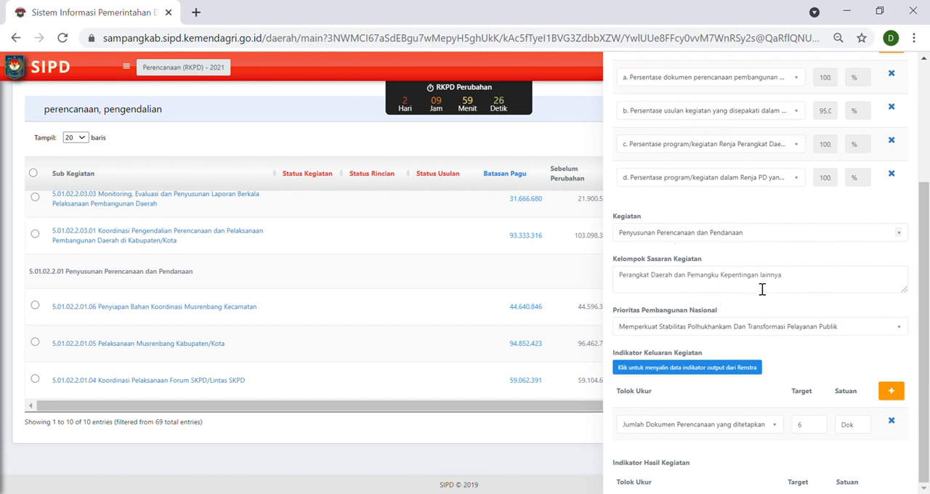
click(805, 280)
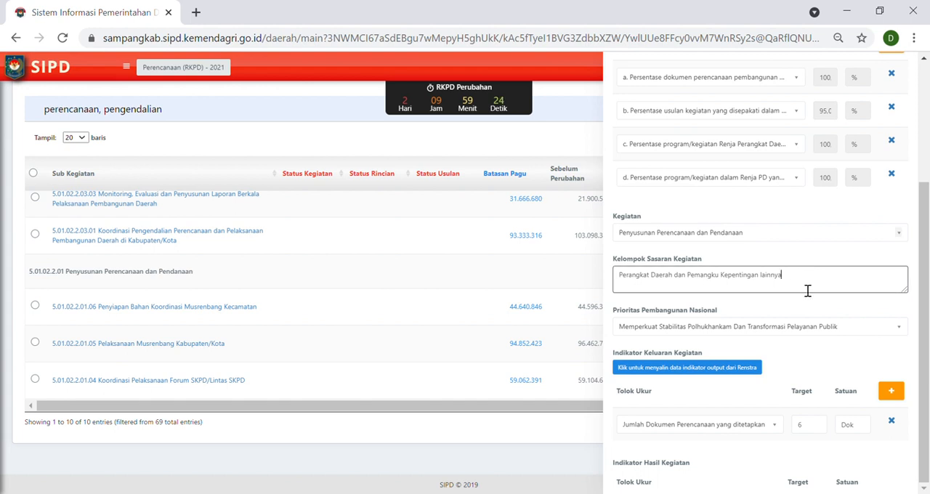
click(808, 302)
scroll(818, 308, down, 1)
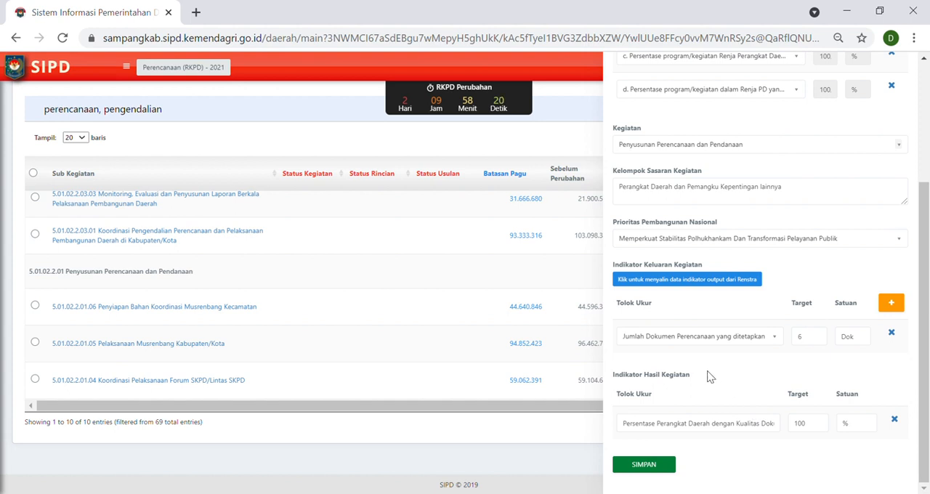
scroll(709, 376, up, 2)
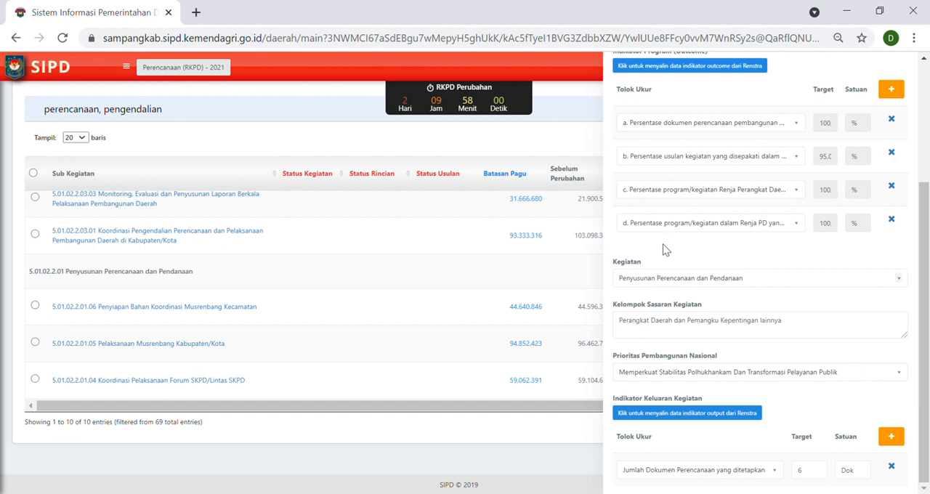
scroll(664, 255, down, 2)
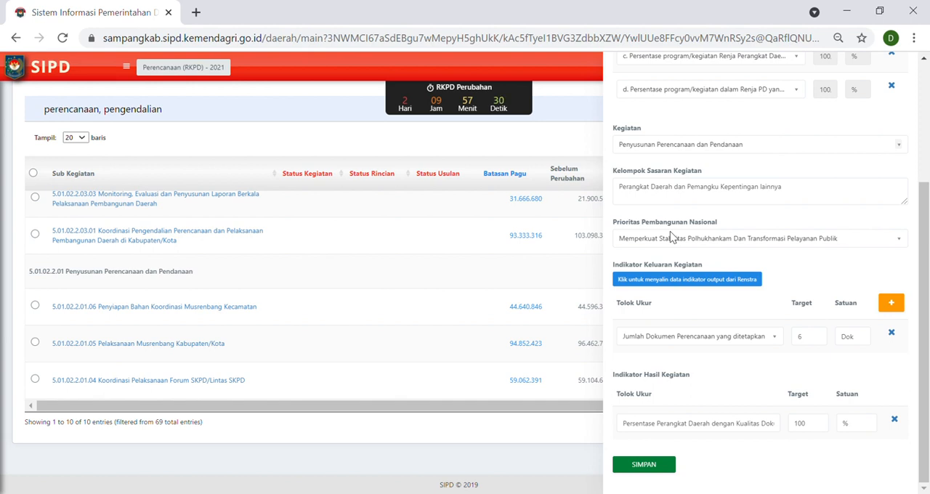
scroll(718, 318, up, 5)
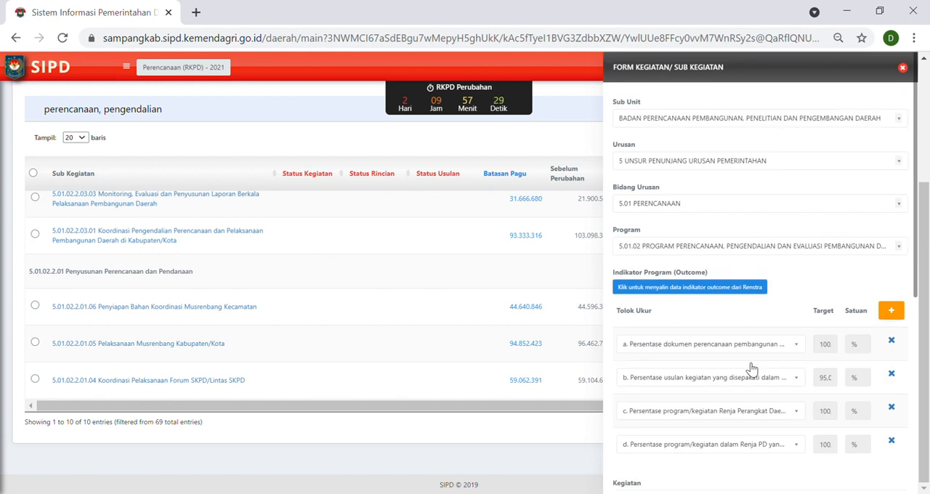
click(903, 68)
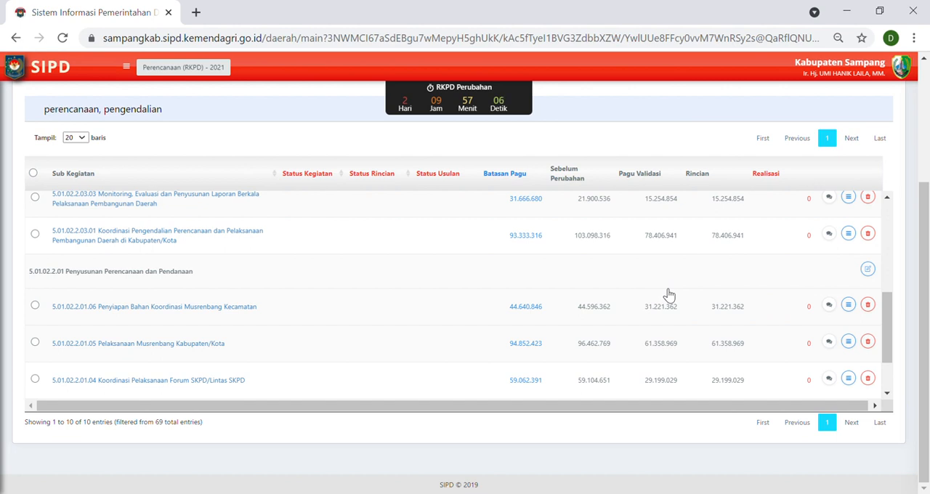
scroll(859, 76, up, 3)
double_click(867, 79)
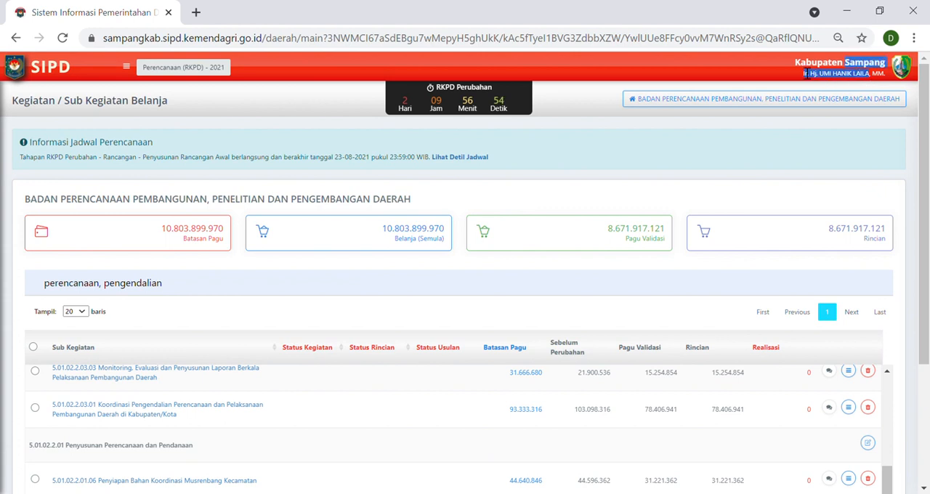